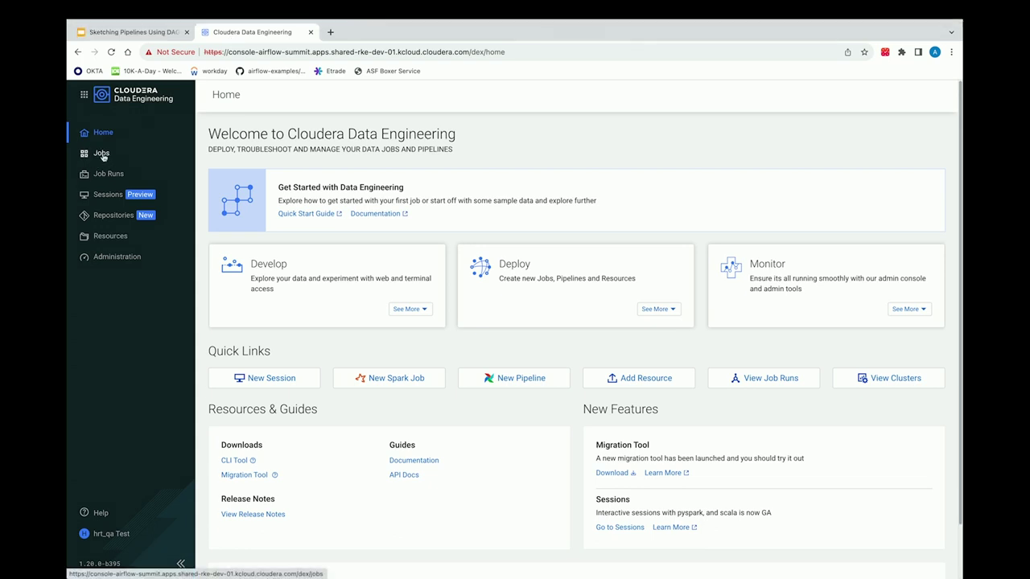
- Create an Airflow job named airflow-summit-live in cluster-01, with Editor as its DAG source
click(102, 153)
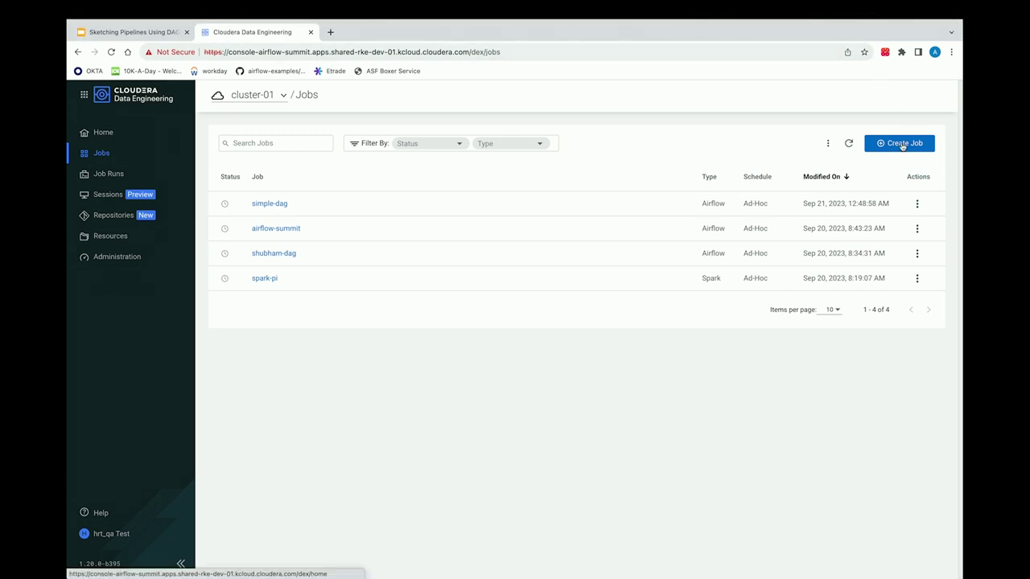
click(899, 143)
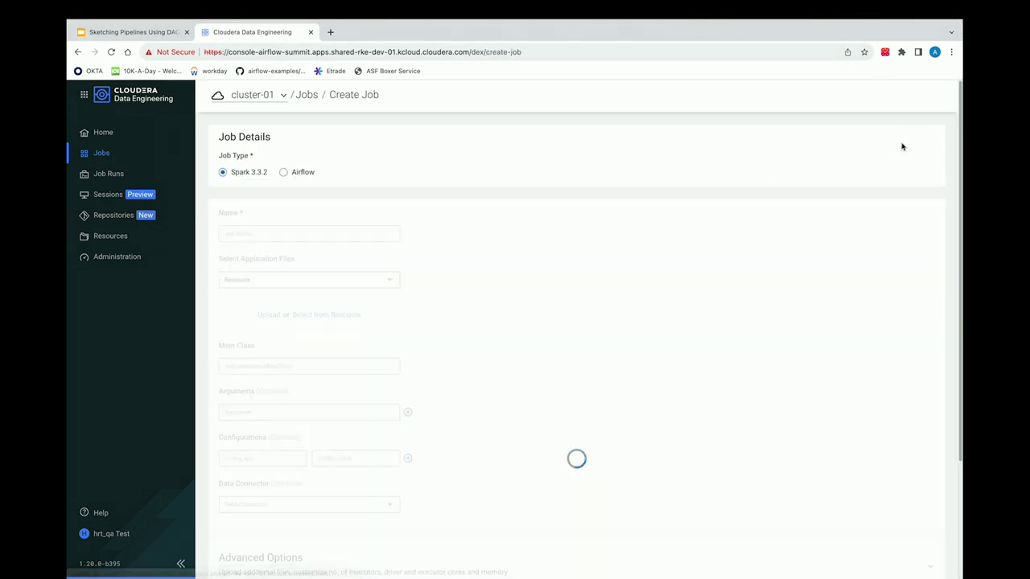
click(304, 174)
click(263, 233)
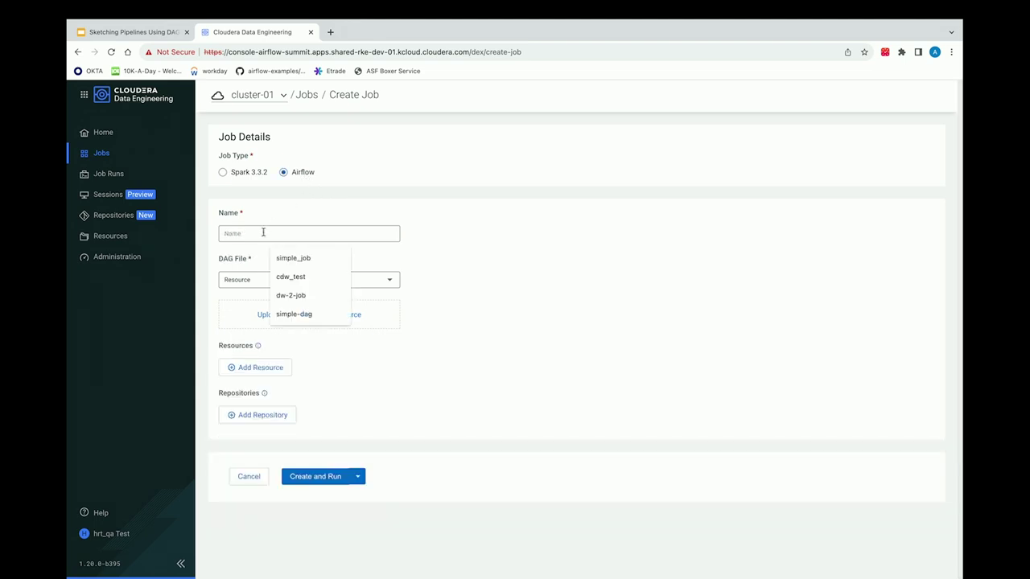
text(airflow-summit-live)
click(237, 280)
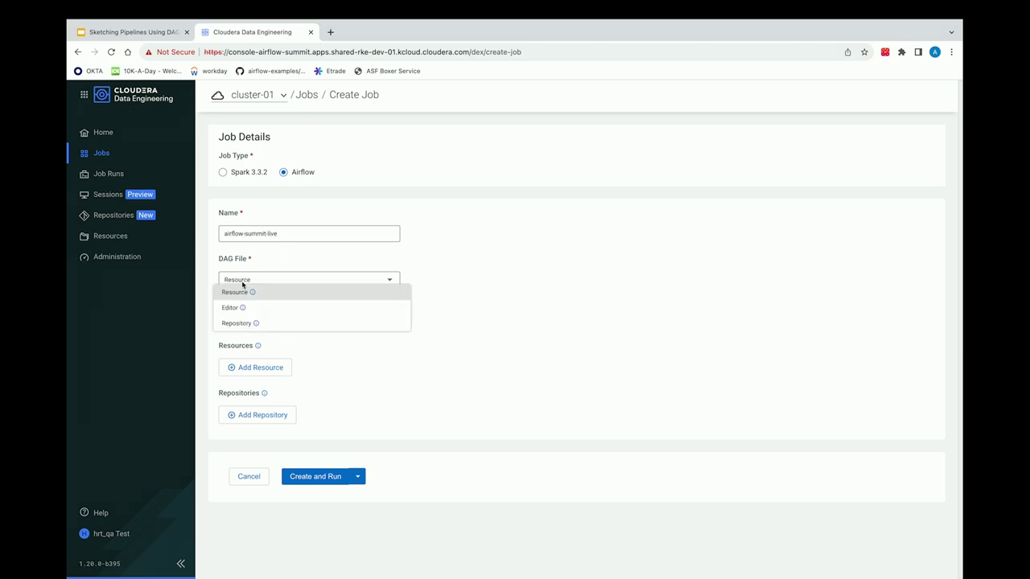
click(239, 310)
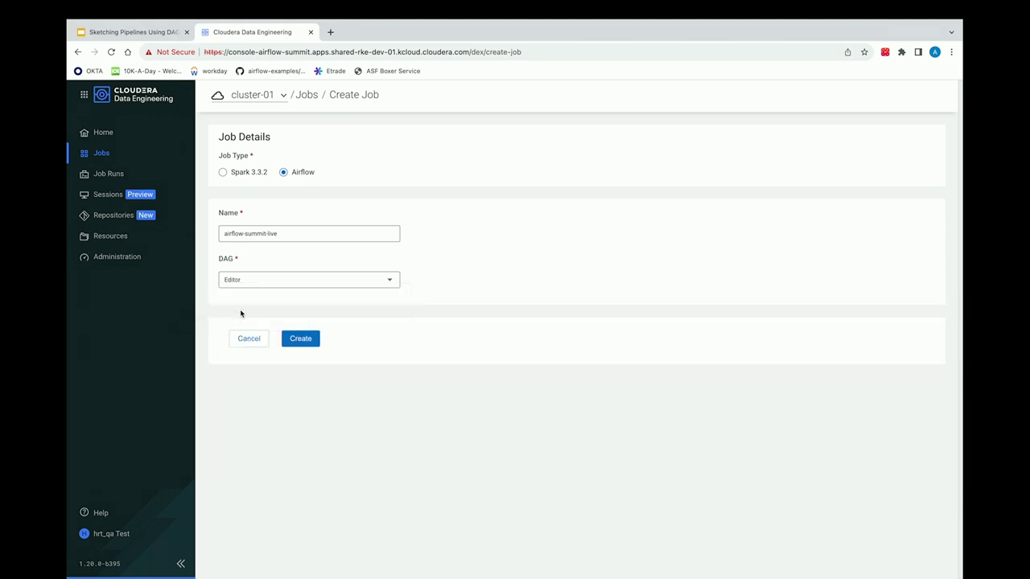
click(307, 339)
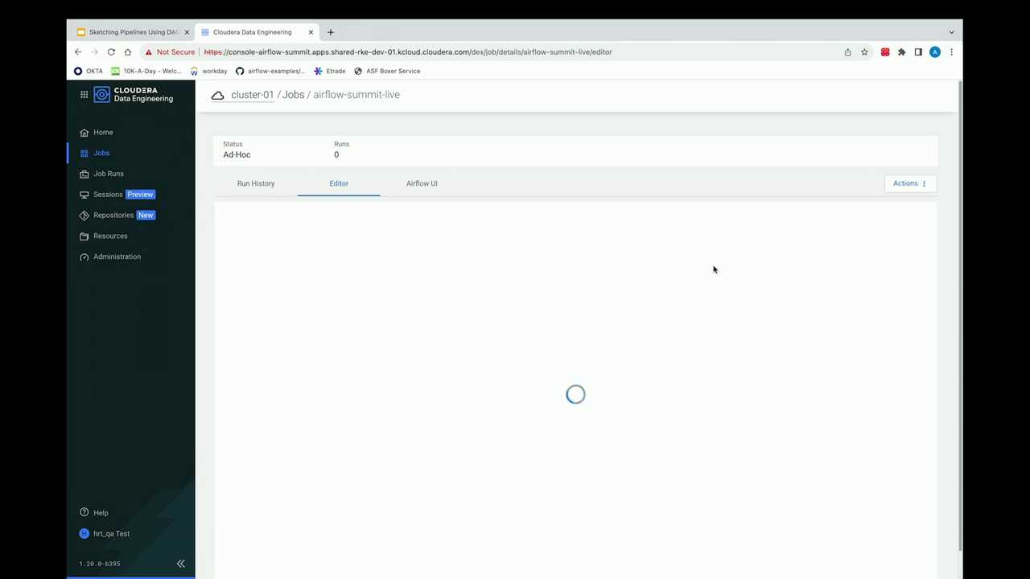
- Take the browser out of full screen, then open Airflow Summit Live.mov from Finder's recent files and play it
mouse_move(102, 7)
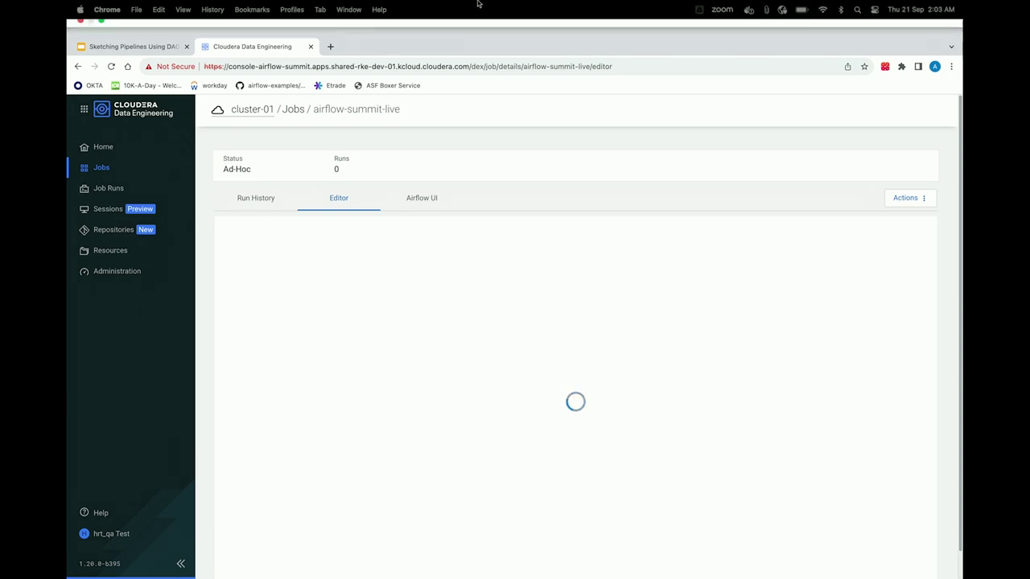
click(102, 28)
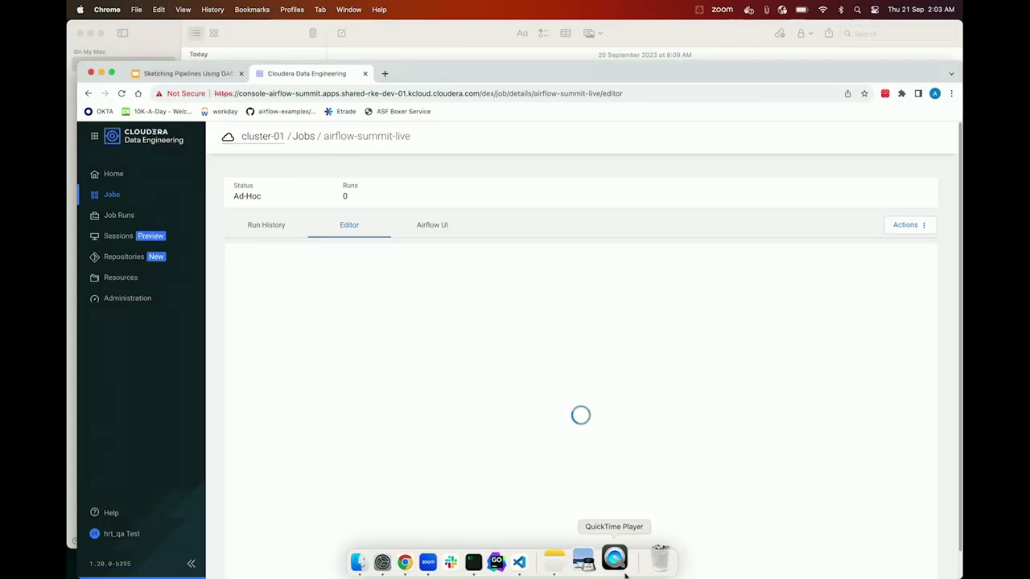
click(624, 573)
click(359, 562)
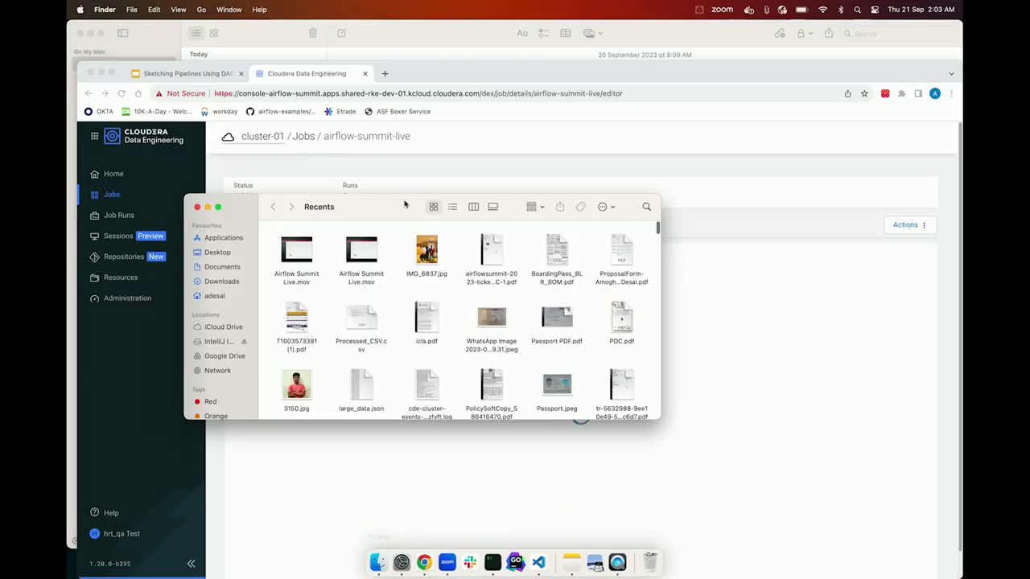
double_click(295, 266)
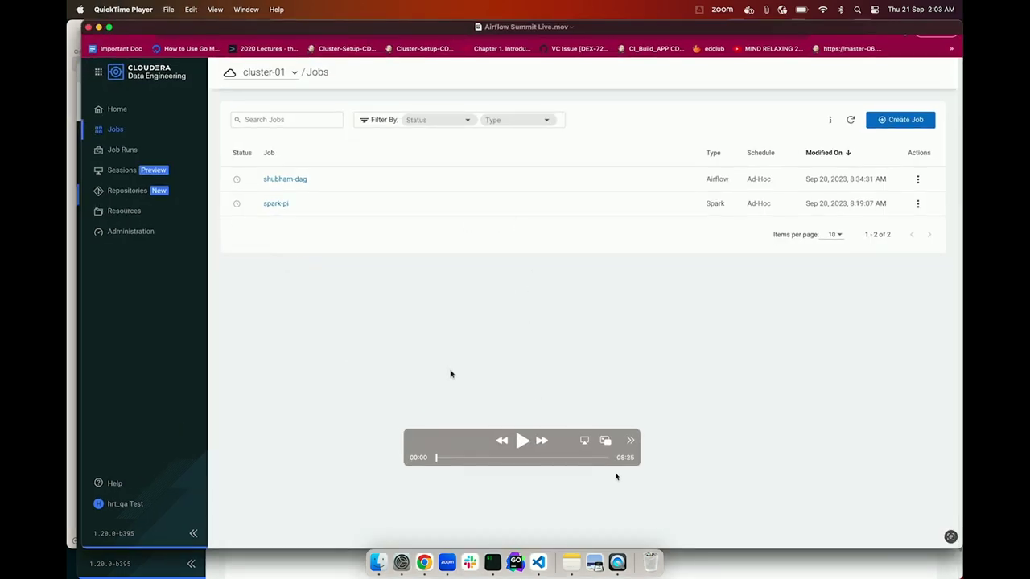
click(524, 444)
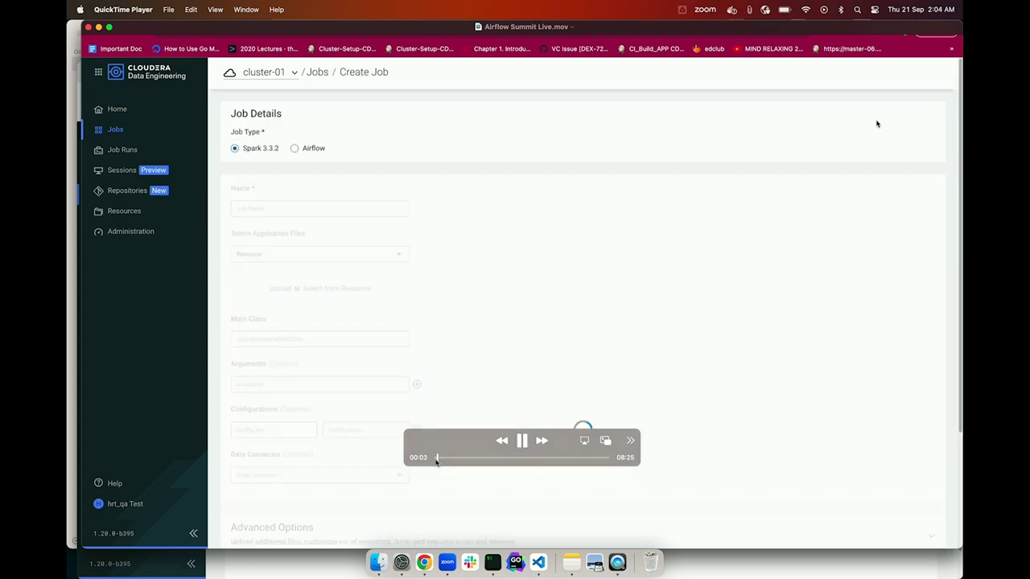
- Skip forward in stages through the recorded demo to follow how the airflow-summit pipeline is built in the editor
drag(436, 457, 445, 460)
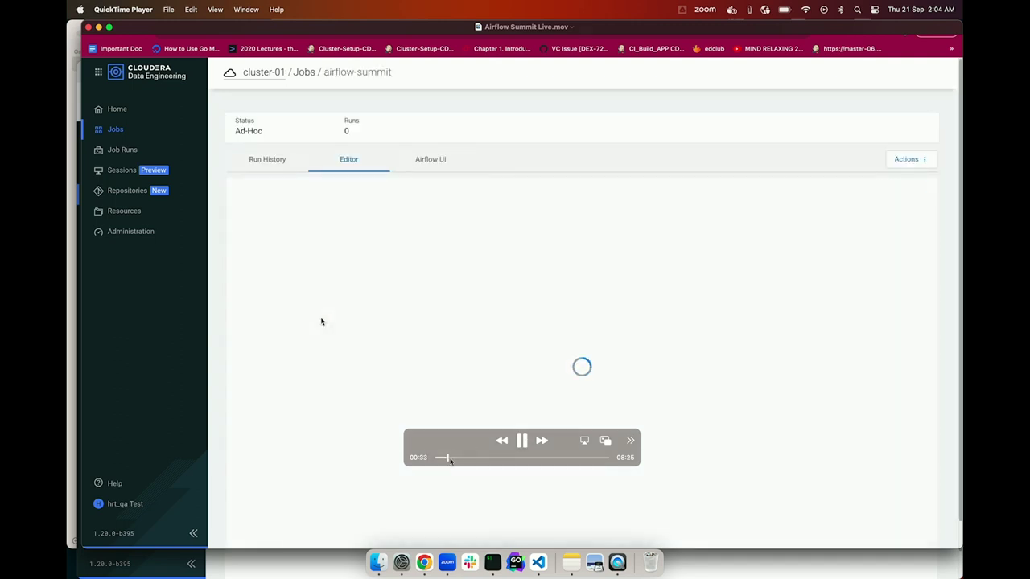
click(450, 458)
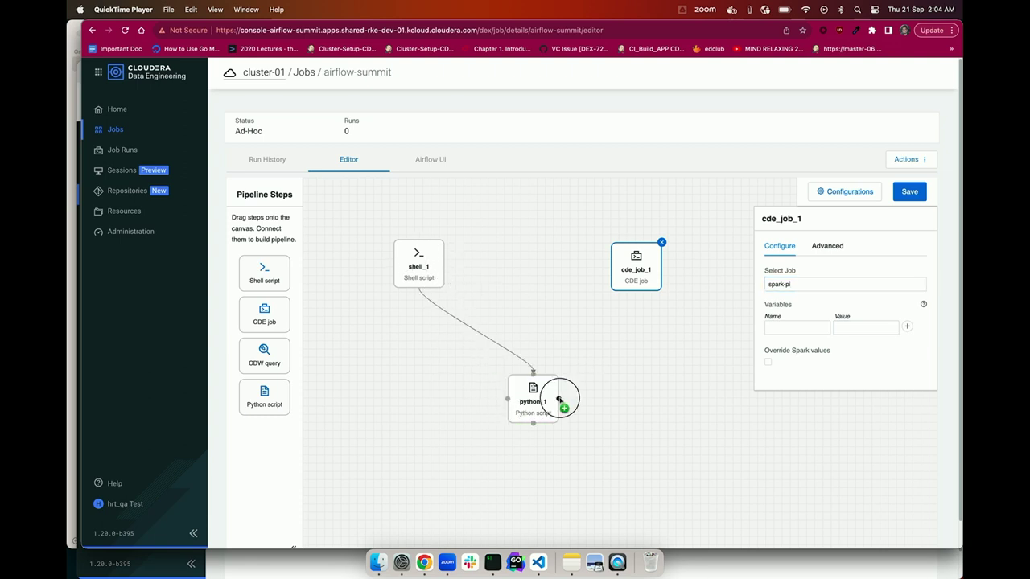
mouse_move(425, 350)
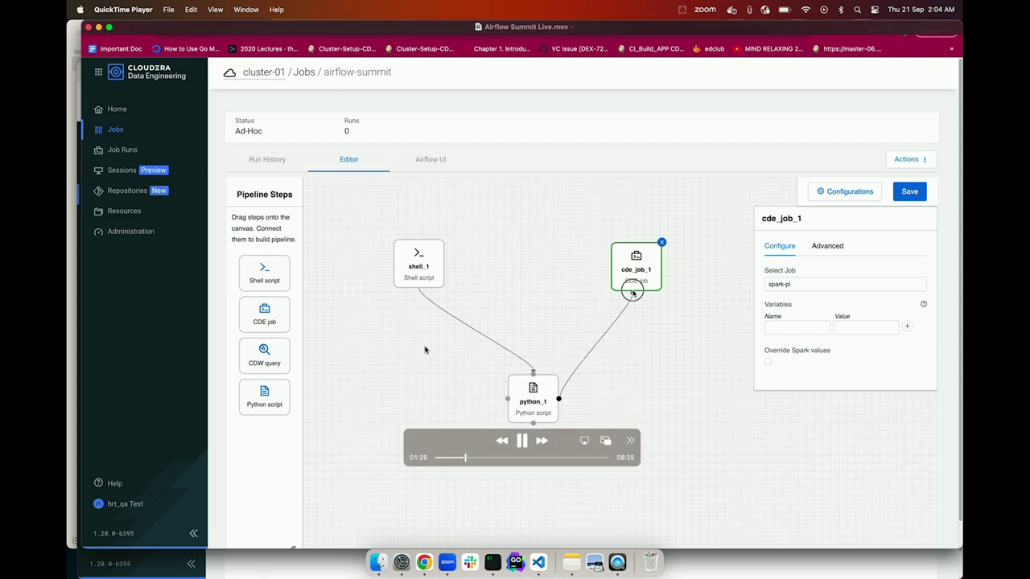
click(470, 458)
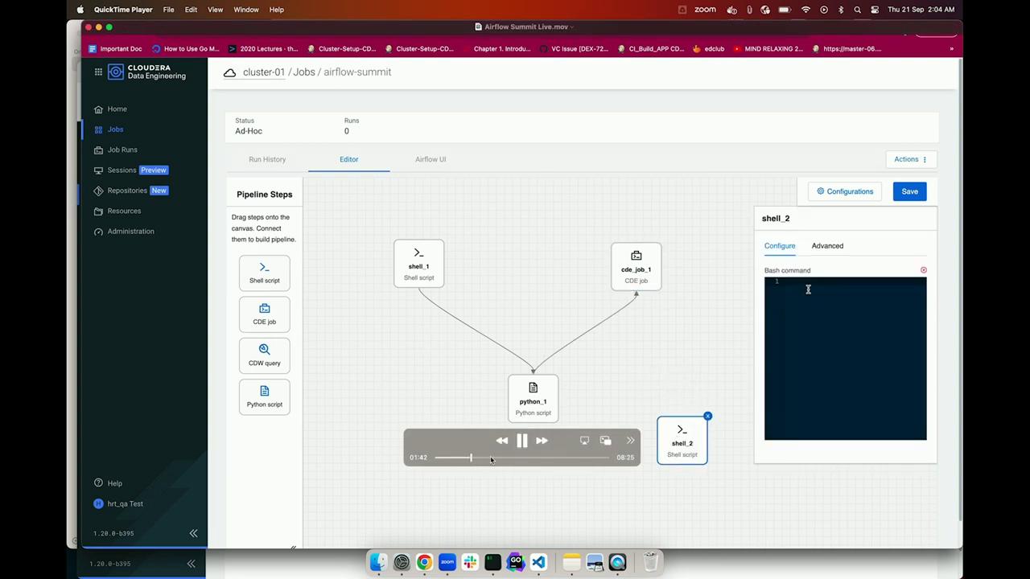
click(476, 458)
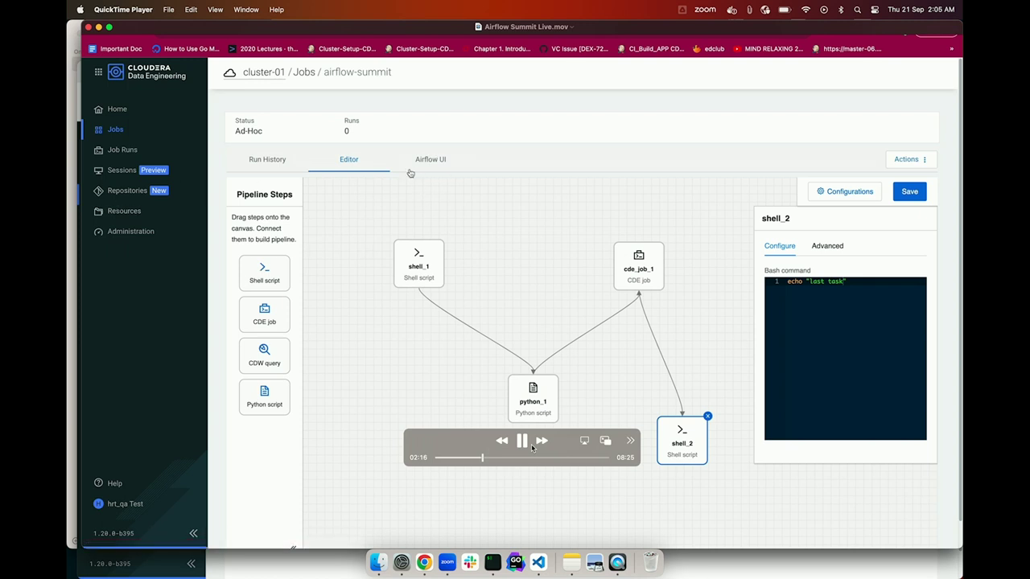
click(487, 459)
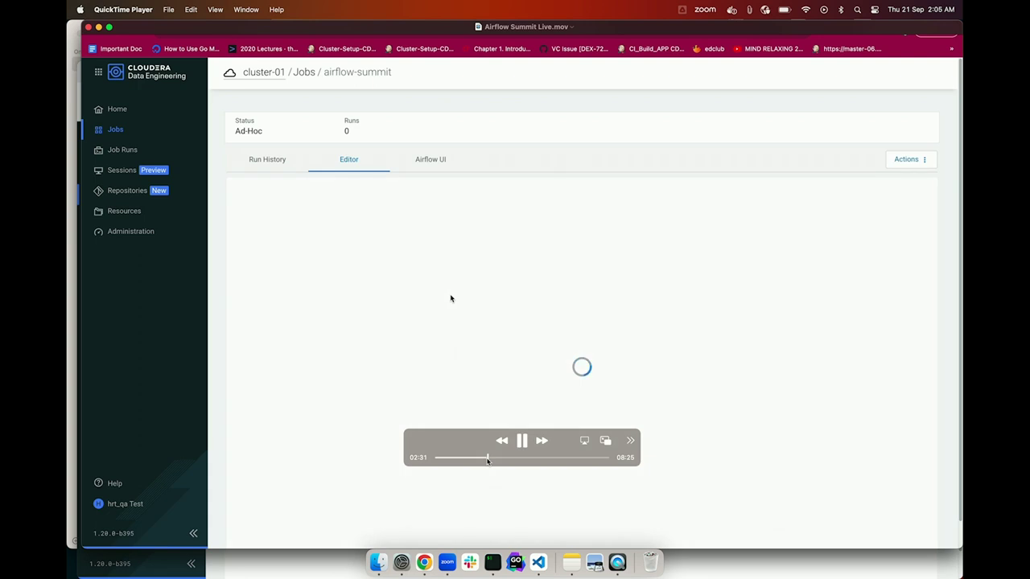
- Skip ahead in the recording to review the generated DAG code and the pipeline's run graph in the Airflow UI
click(498, 458)
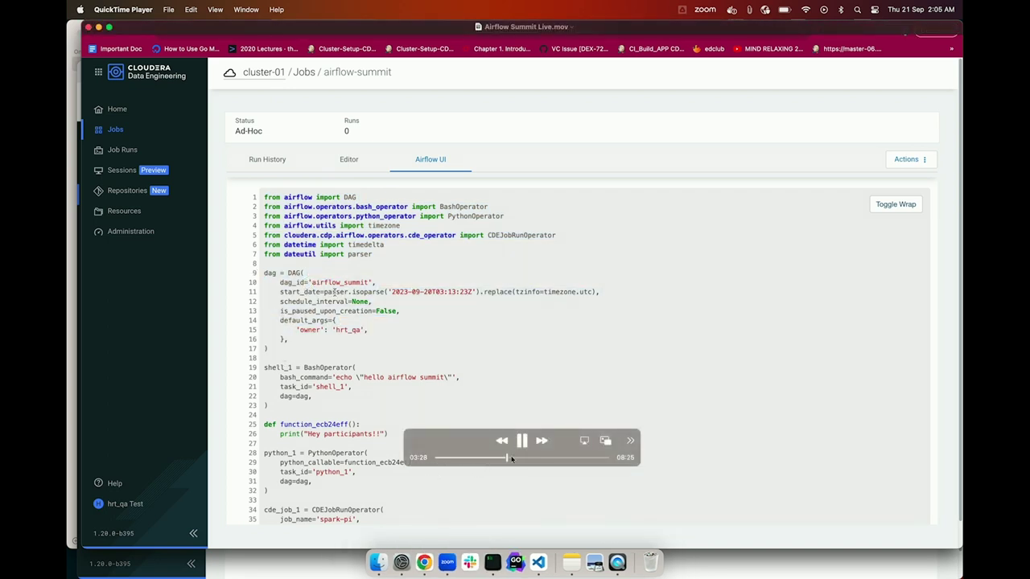
drag(509, 458, 515, 458)
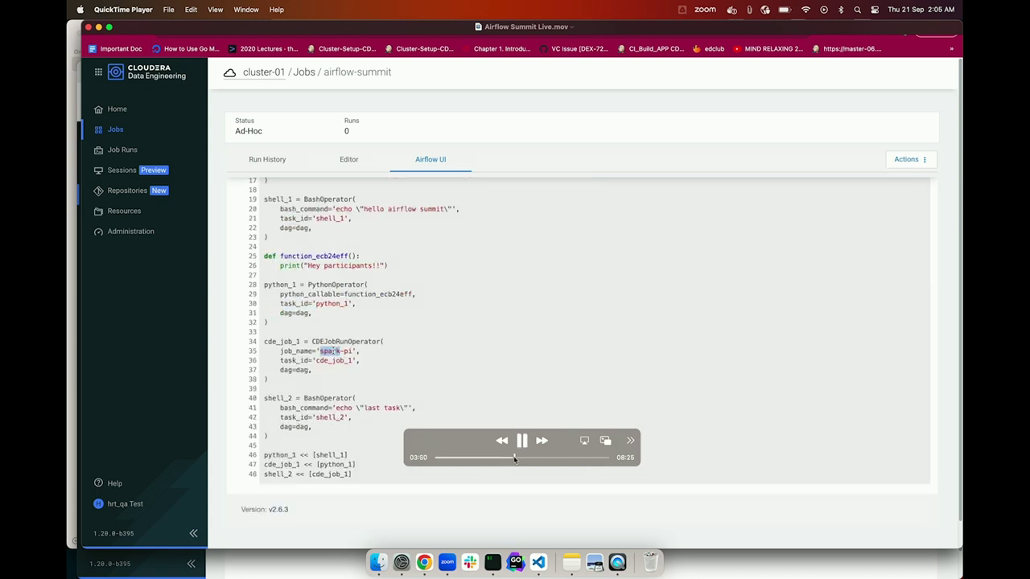
click(520, 458)
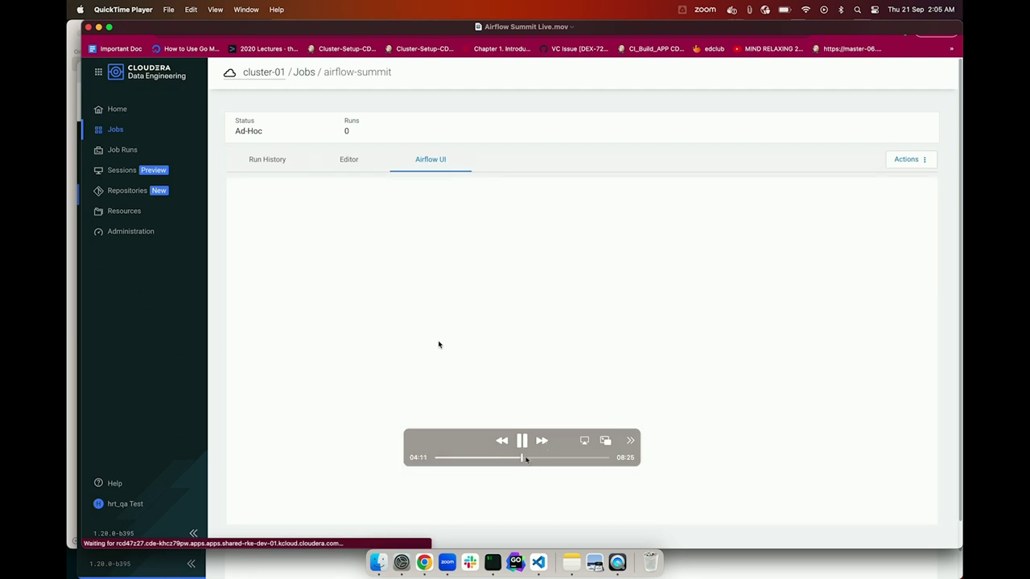
click(527, 457)
click(530, 457)
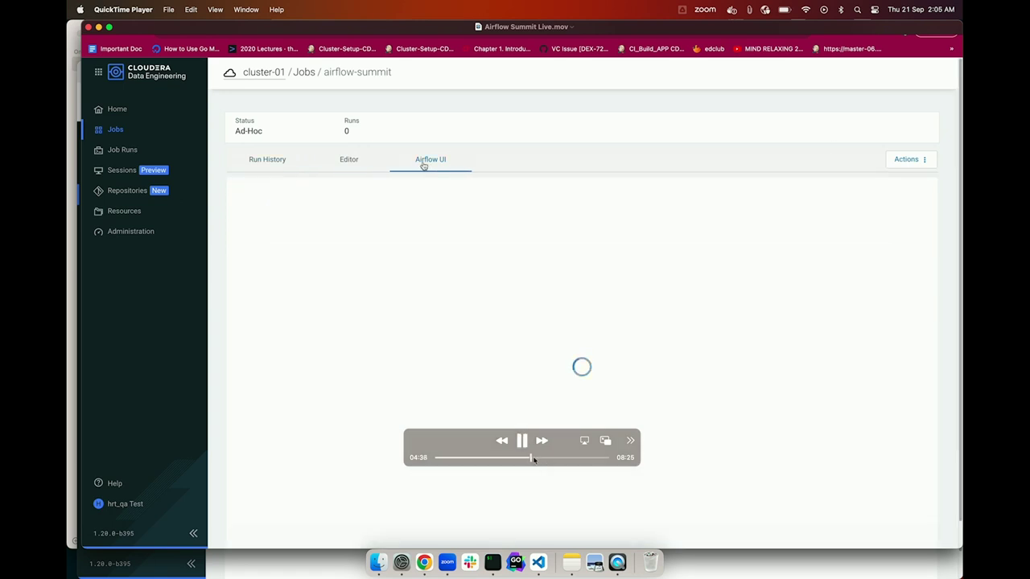
click(535, 458)
click(543, 457)
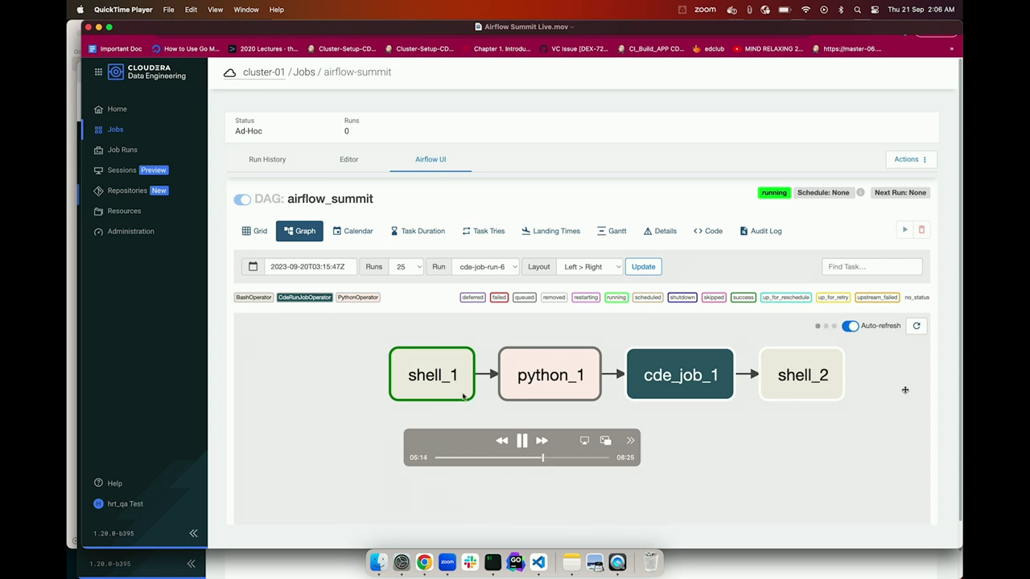
- Advance the recording to examine the DAG task logs and the driver log of the spark-pi run
click(548, 457)
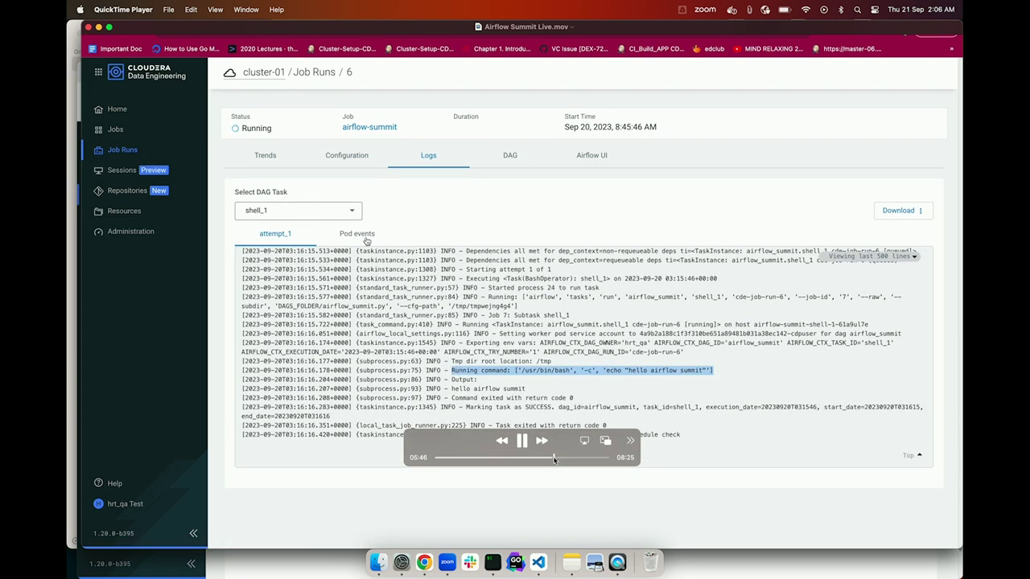
click(563, 458)
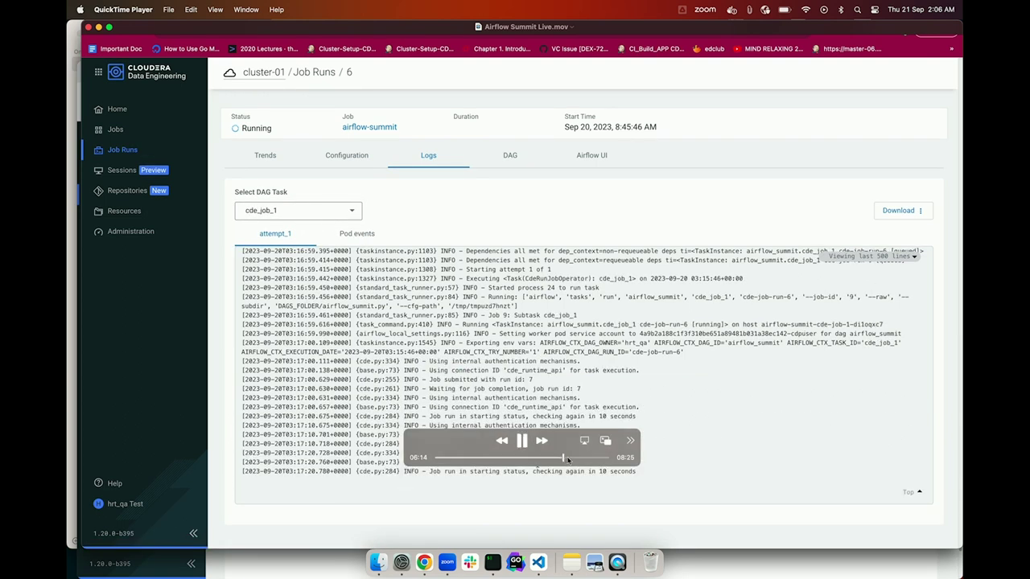
click(567, 457)
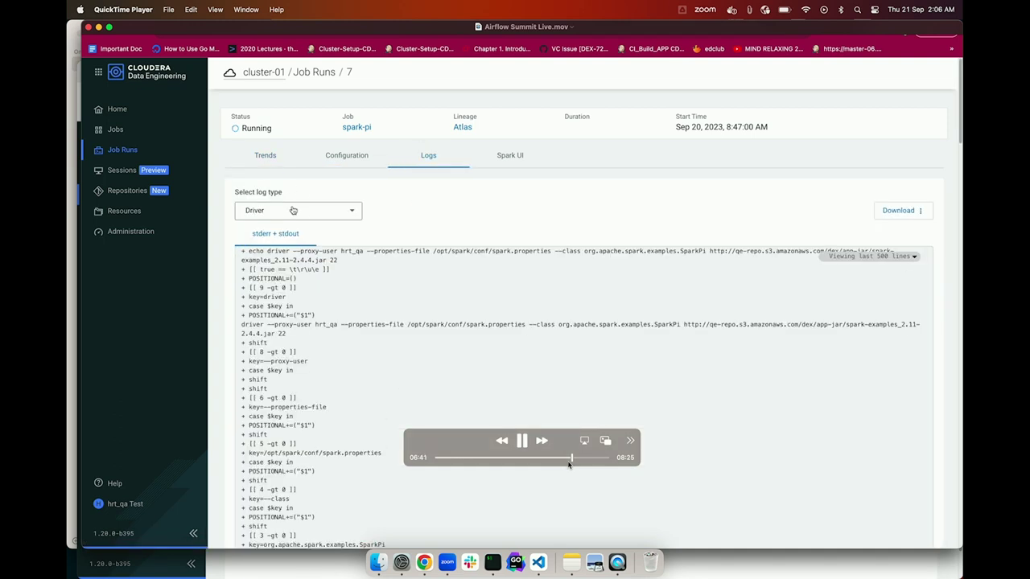
click(576, 457)
key(space)
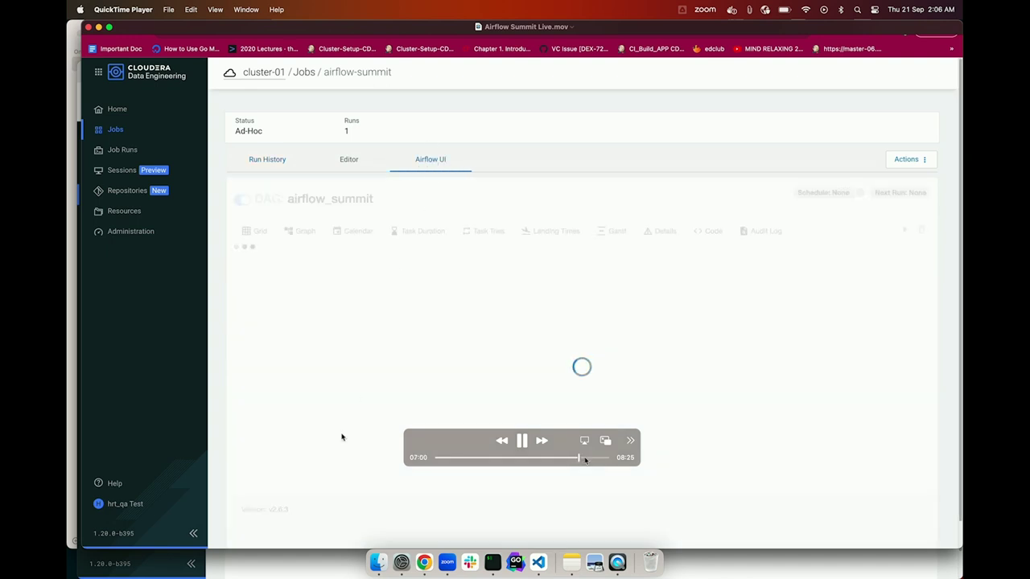
- Jump through the final task graph and cde_job_1 log parts of the recording and pause it near the end
click(584, 458)
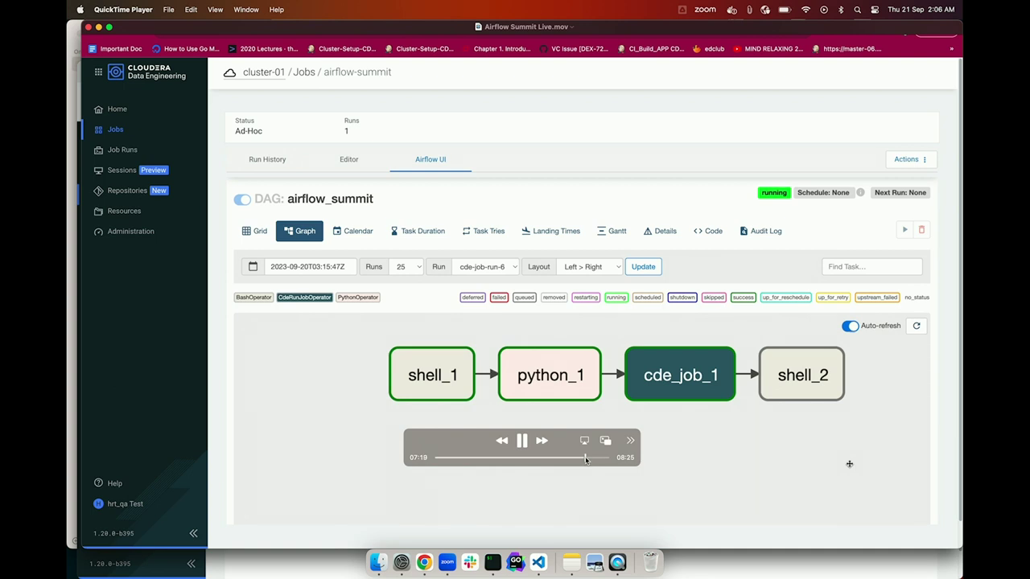
click(589, 457)
click(599, 458)
click(602, 458)
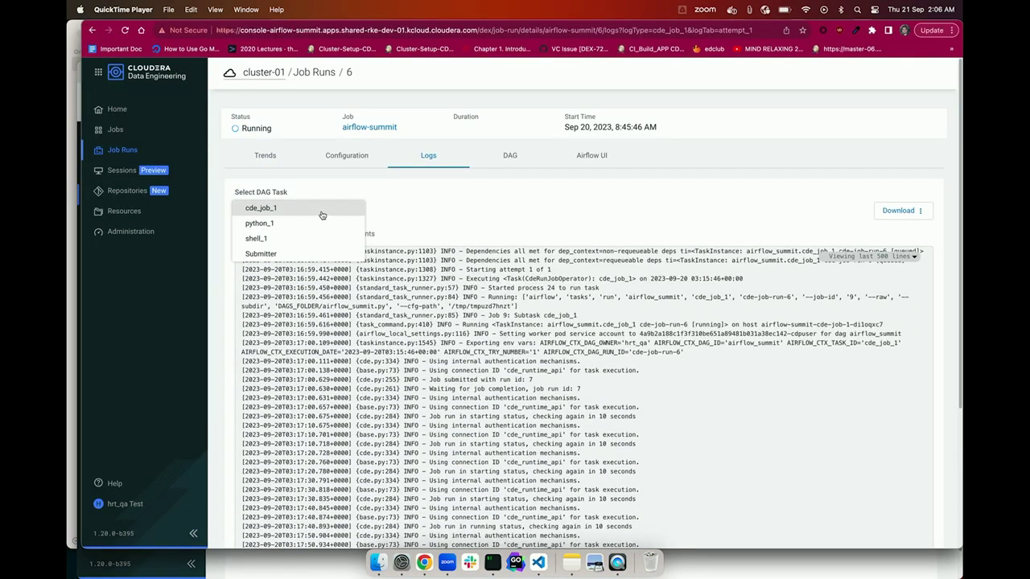
mouse_move(629, 453)
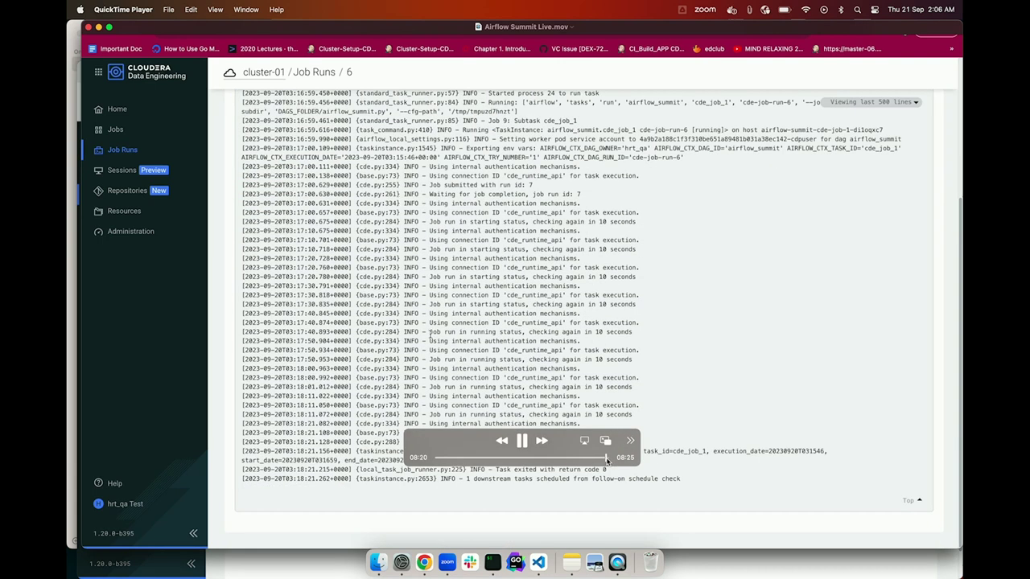
click(523, 443)
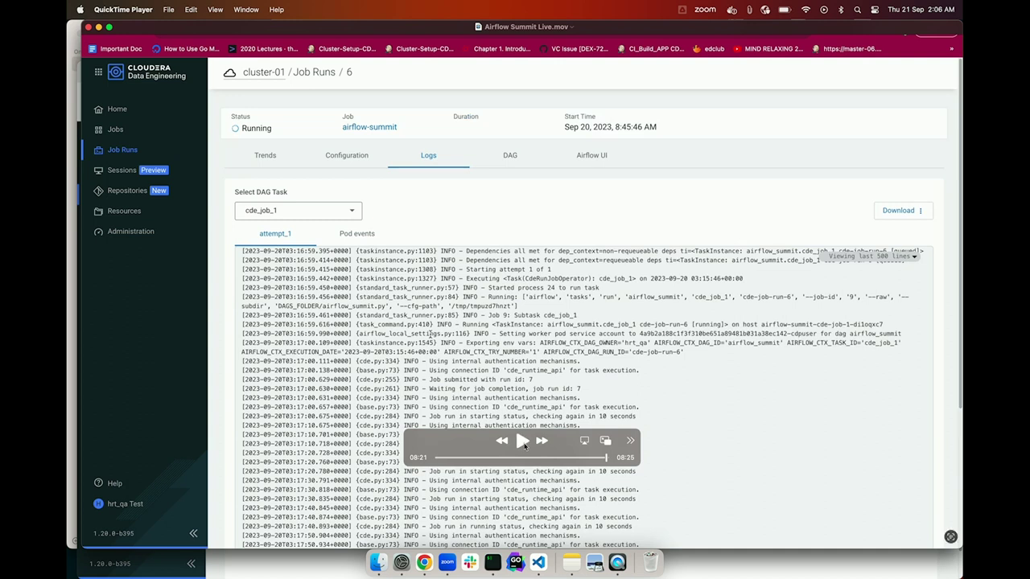
- Minimise the video, switch to the Google Slides presentation in Chrome and advance to the Future Plans slide
click(99, 27)
click(183, 80)
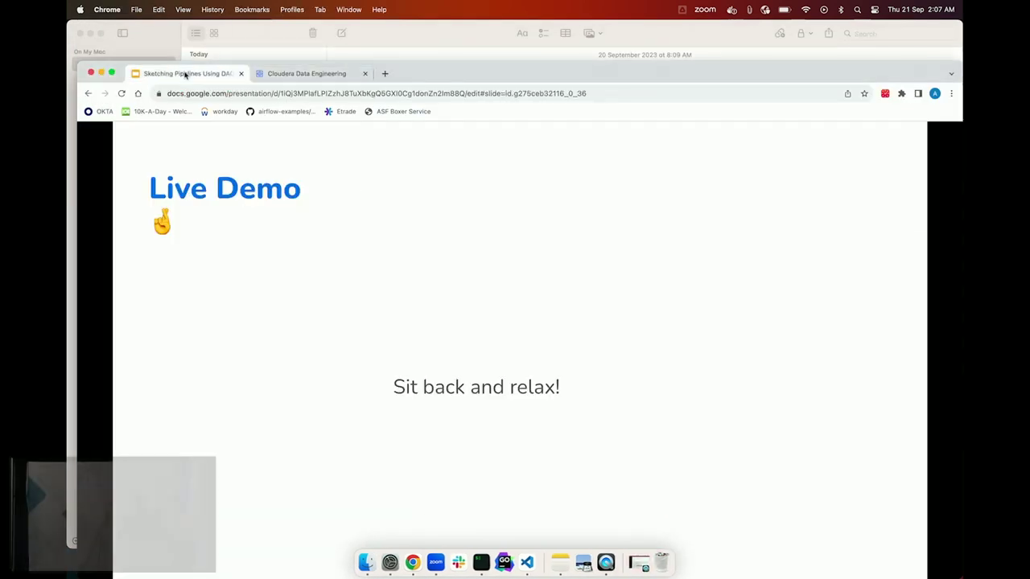
click(472, 295)
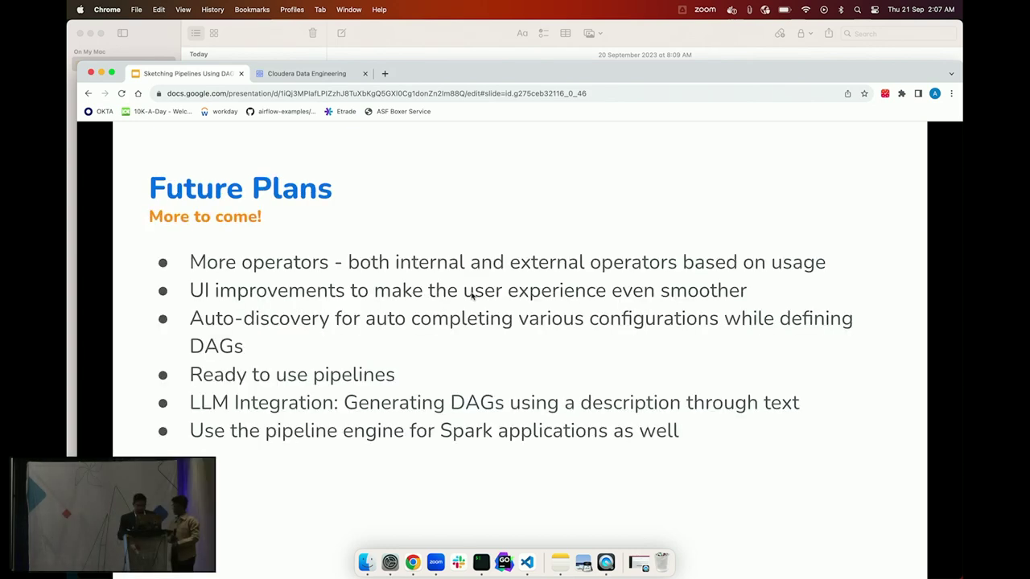